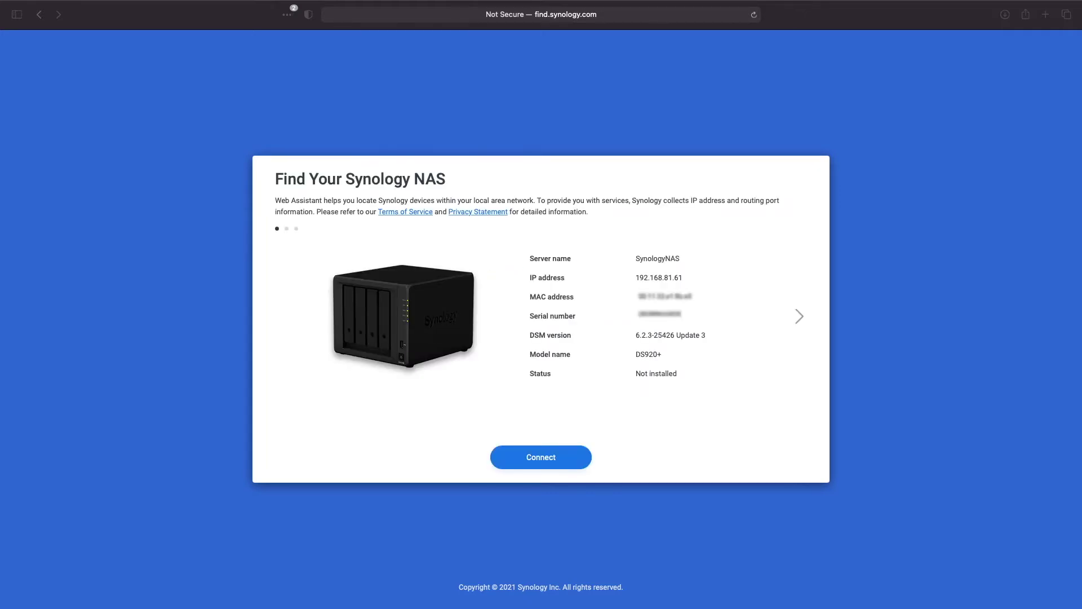
Connect to the found DS920+, accept the license agreement and pass the privacy statement
left_click(555, 458)
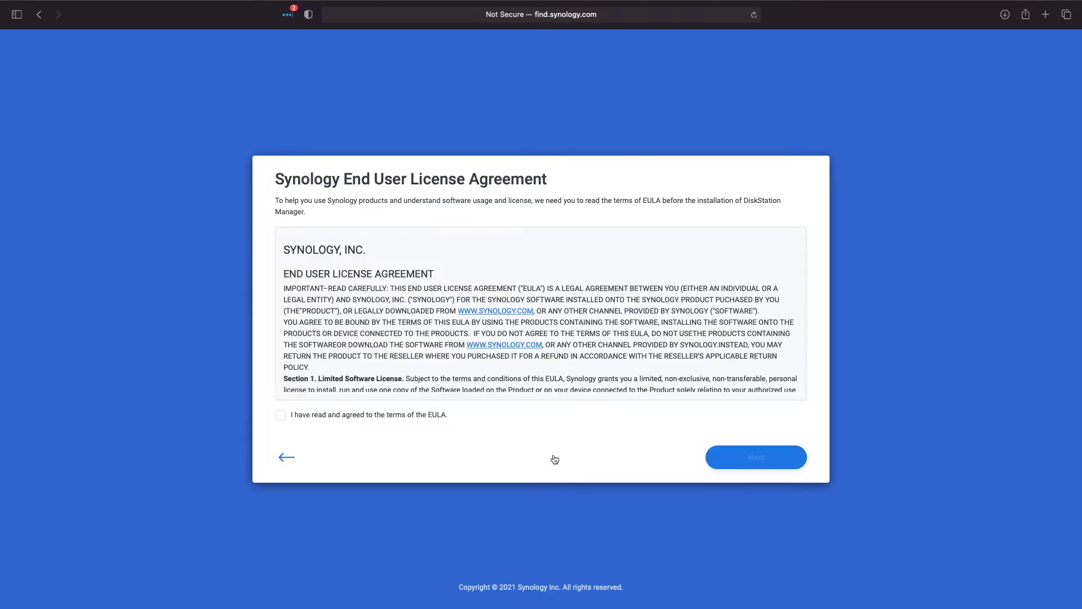
left_click(281, 416)
left_click(724, 463)
left_click(723, 463)
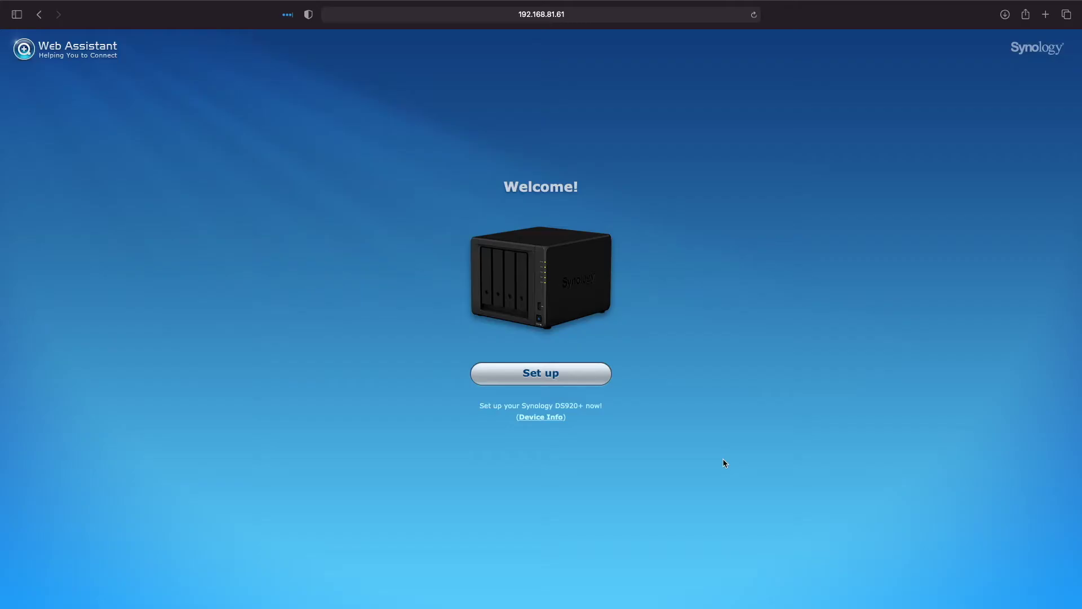
Install the latest DSM on the DS920+, acknowledging that all disk data will be erased
left_click(551, 382)
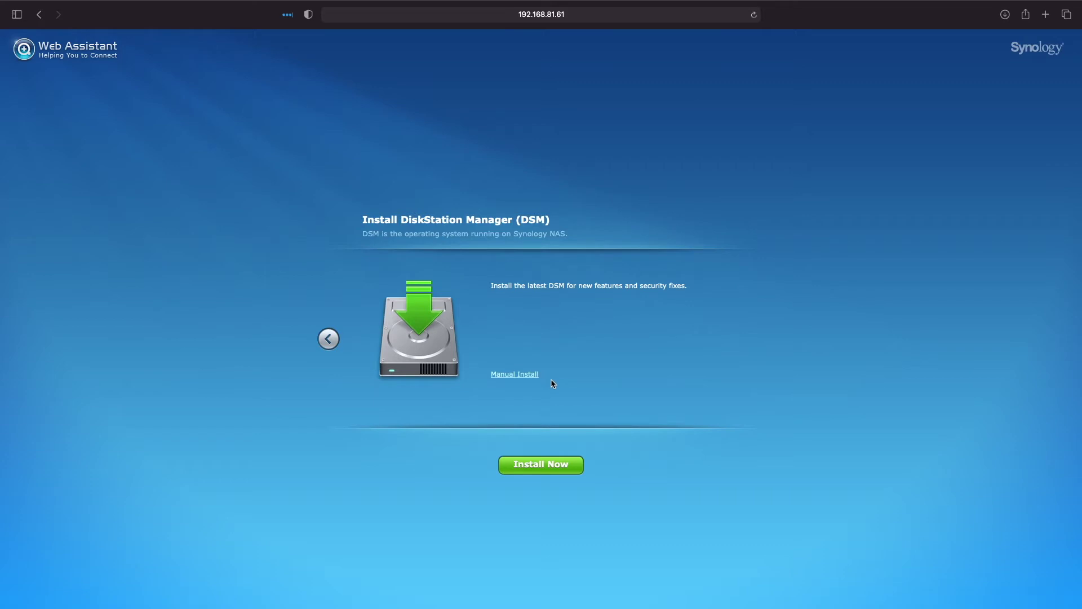
left_click(560, 467)
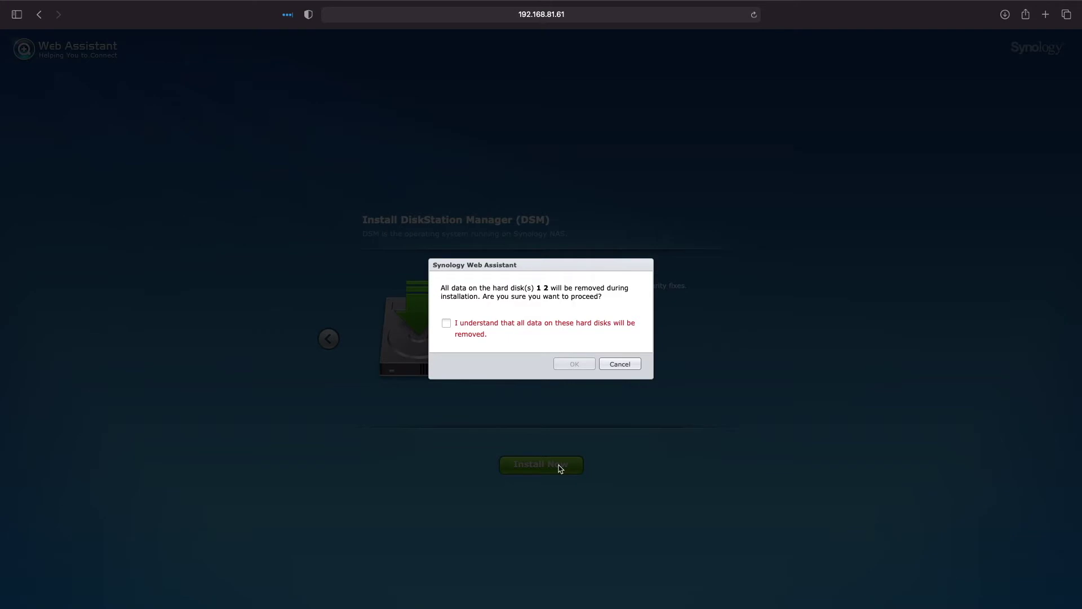
left_click(446, 323)
left_click(574, 364)
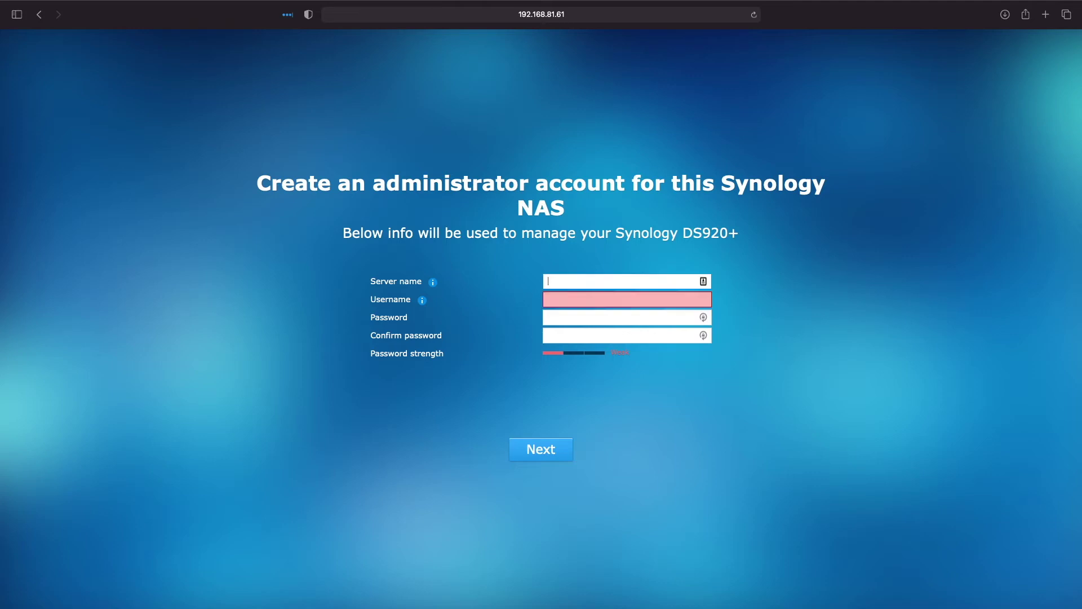
Enter server name ds920, an admin username and the password twice, then submit the form
type("ds920")
key("Tab")
type("dsadmin")
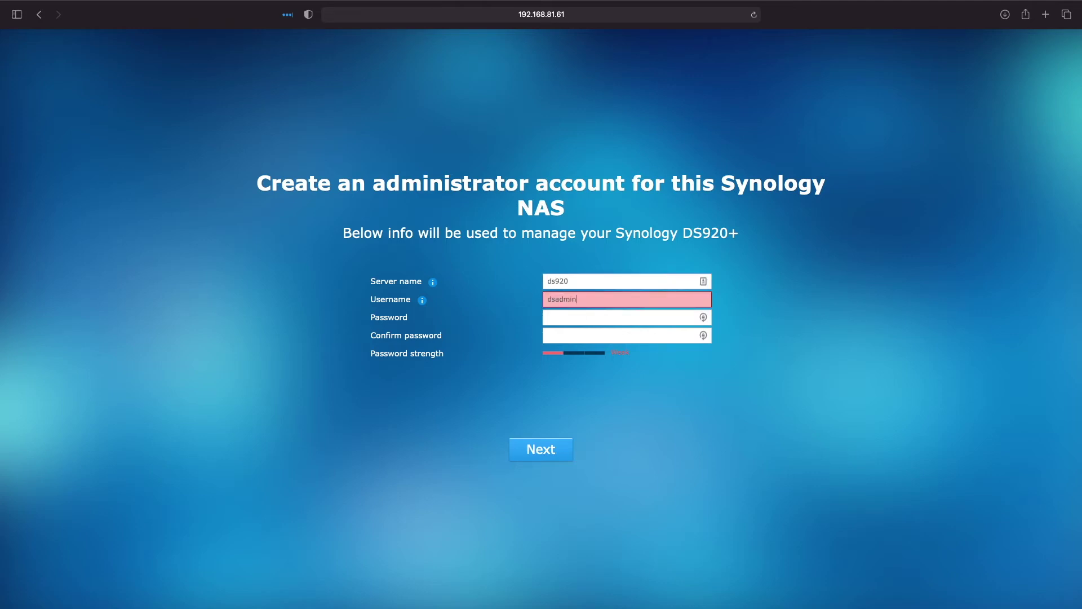
key("Tab")
type("*********")
key("Tab")
type("*********")
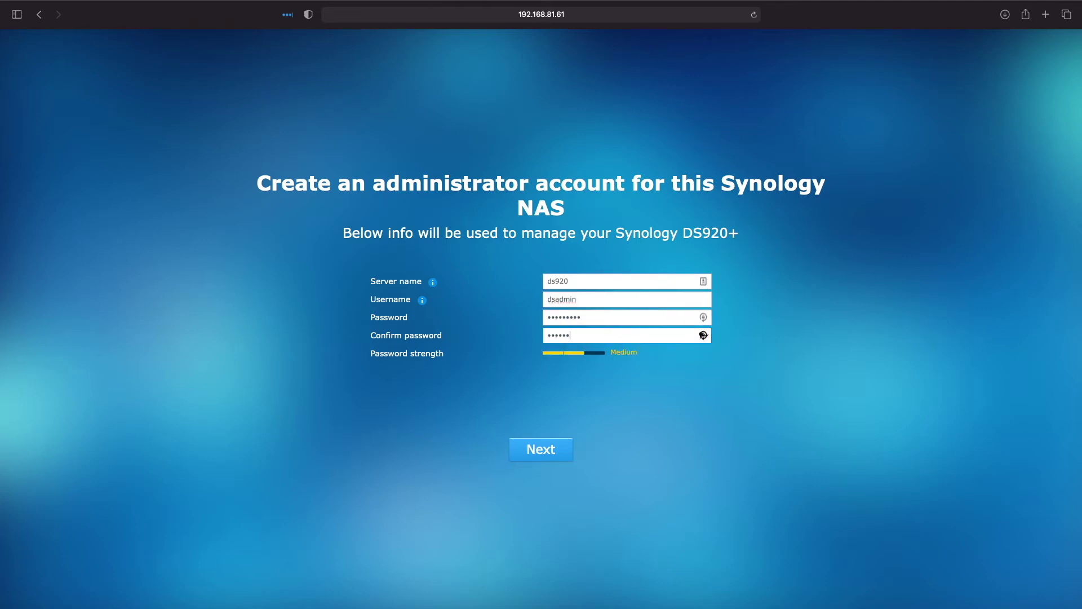
left_click(543, 455)
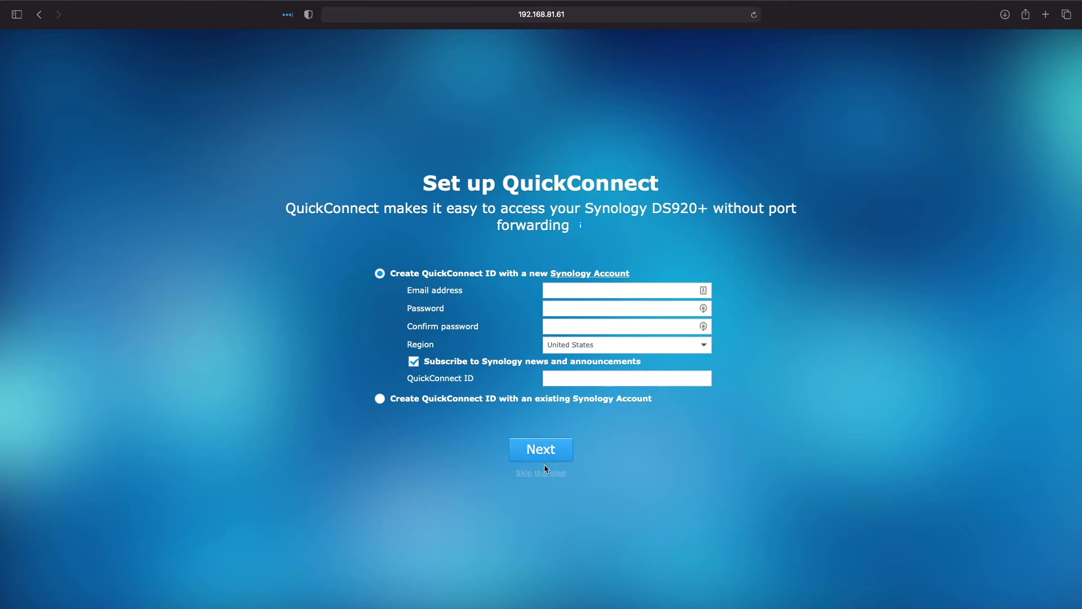
Skip QuickConnect, finish the wizard, and dismiss the Smart Update, Device Analytics and tour notices
left_click(546, 472)
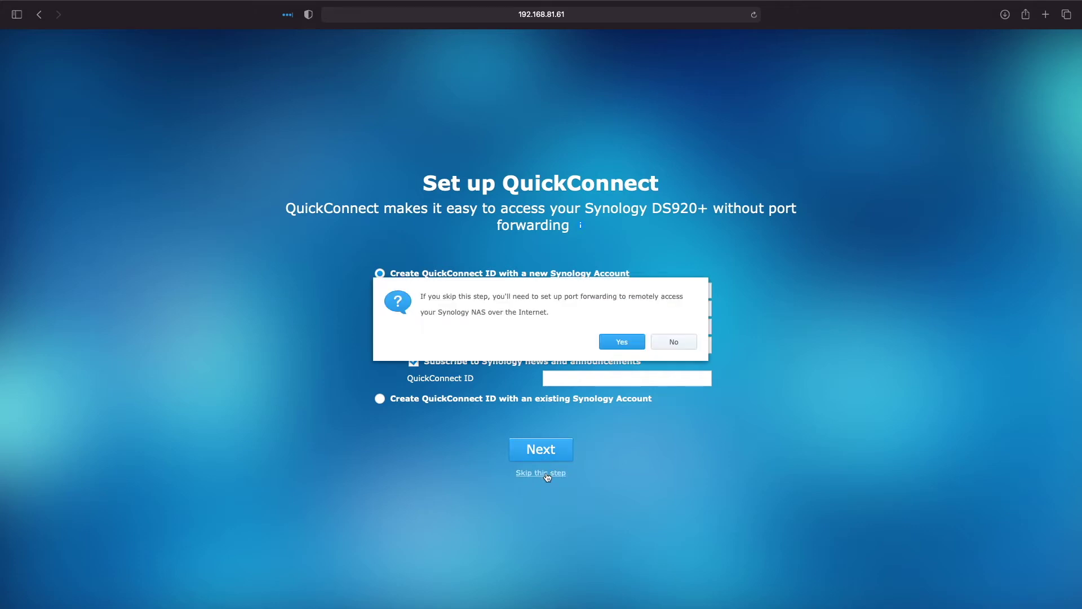
left_click(631, 343)
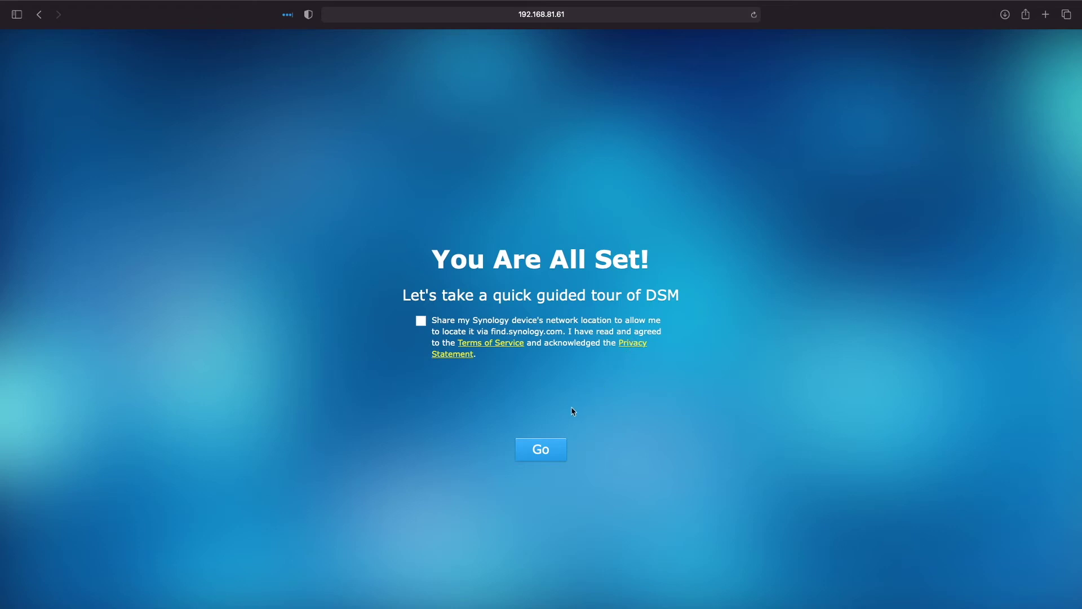
left_click(538, 457)
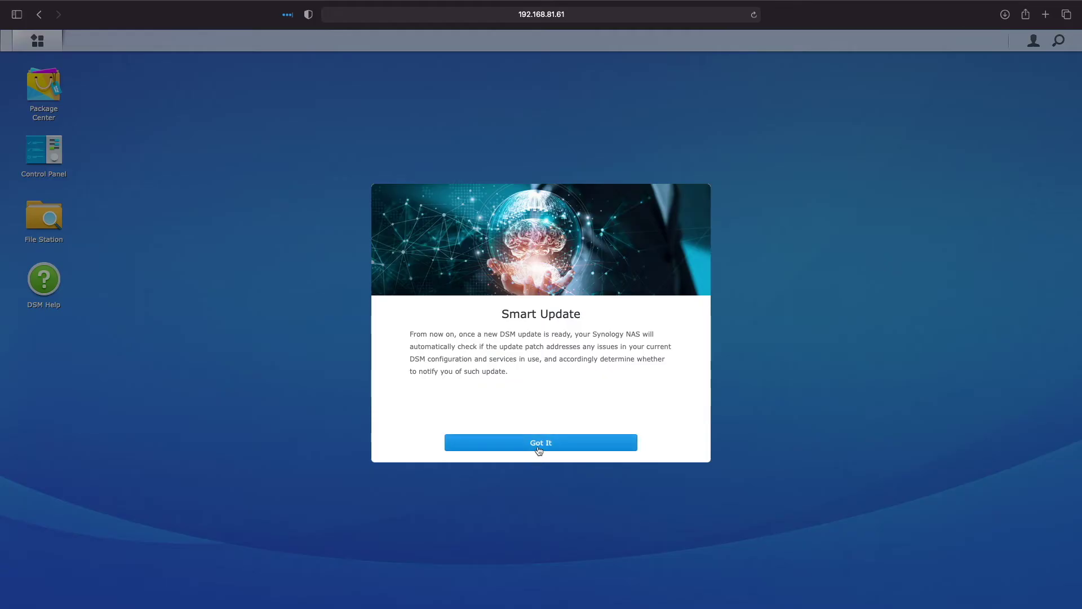
left_click(537, 449)
left_click(540, 451)
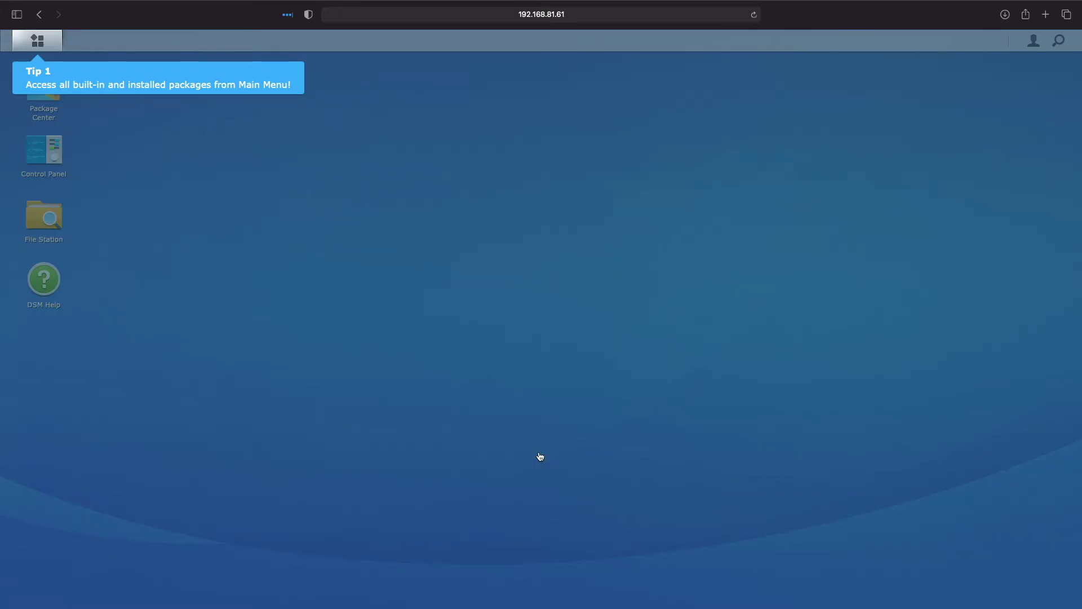
left_click(540, 456)
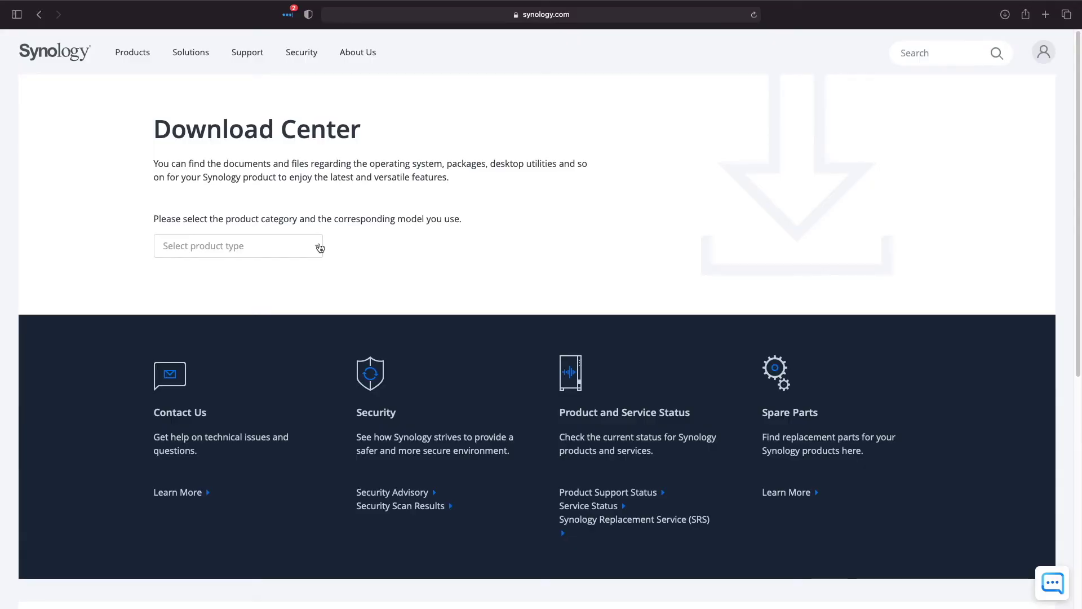
Select NAS and DS920+ in Download Center and download Synology Assistant from Desktop Utilities
left_click(318, 247)
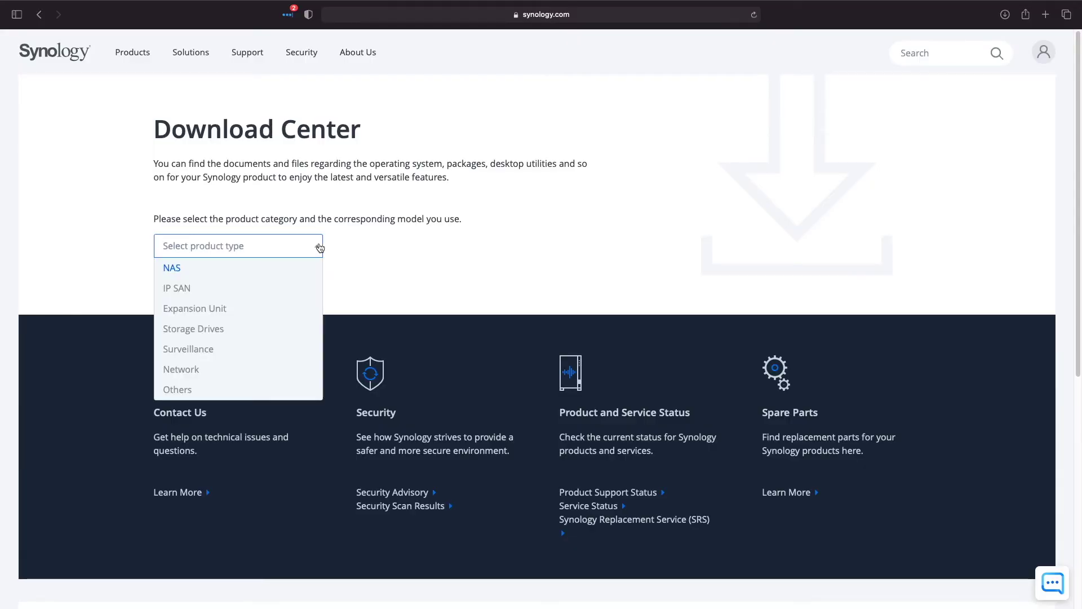
left_click(279, 272)
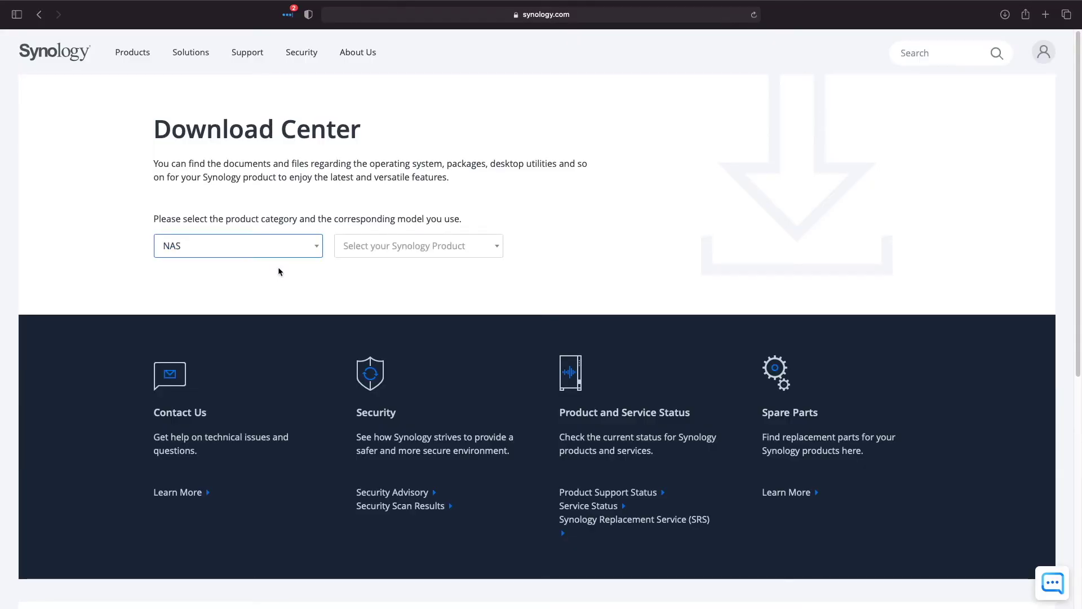
left_click(486, 248)
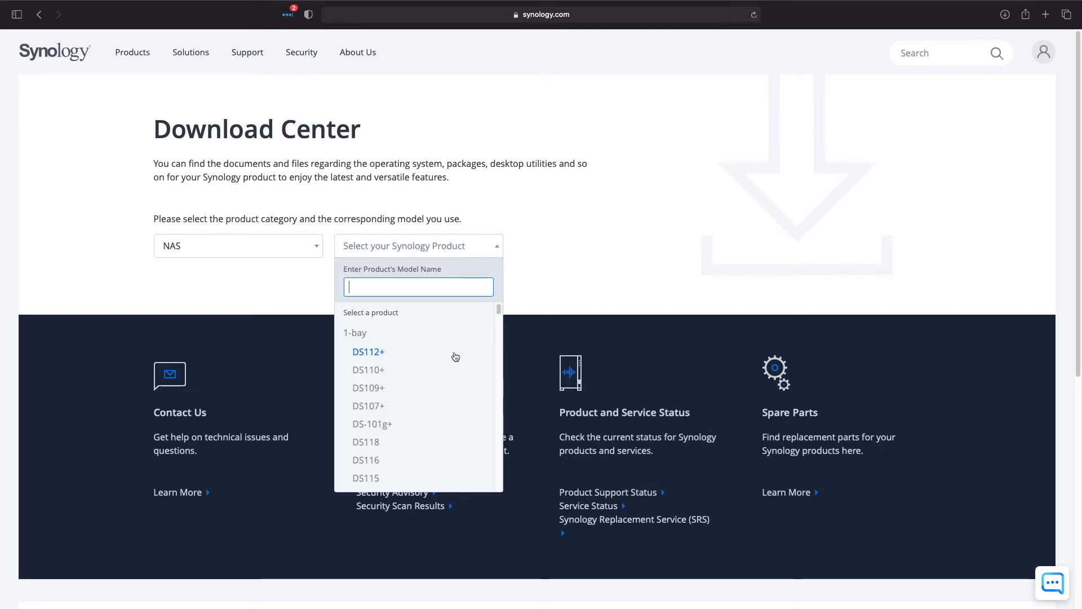
scroll(454, 353, "down", 10)
scroll(455, 354, "down", 15)
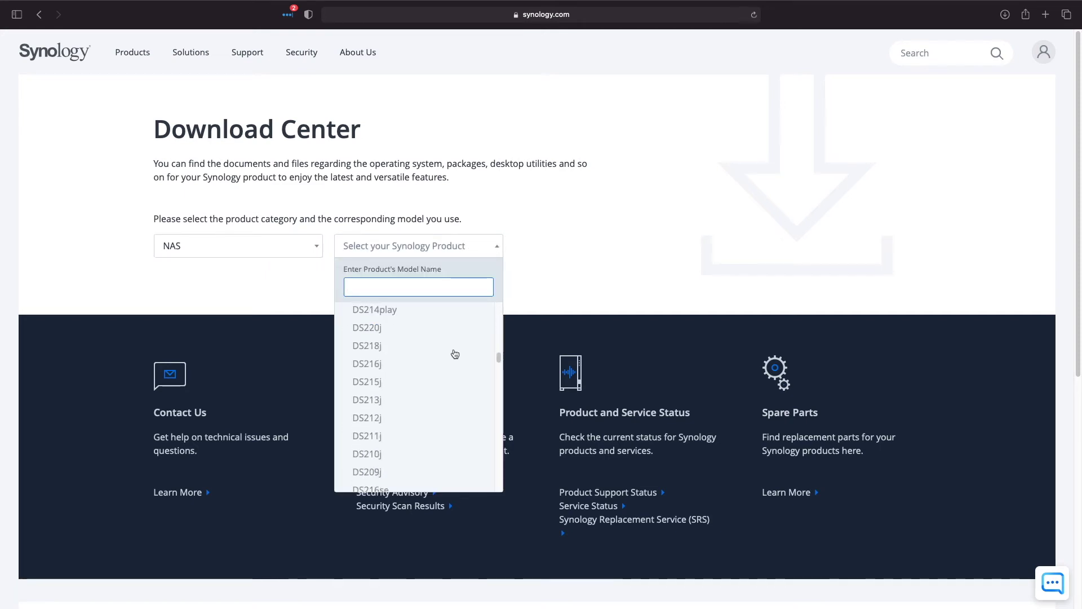
scroll(455, 353, "down", 10)
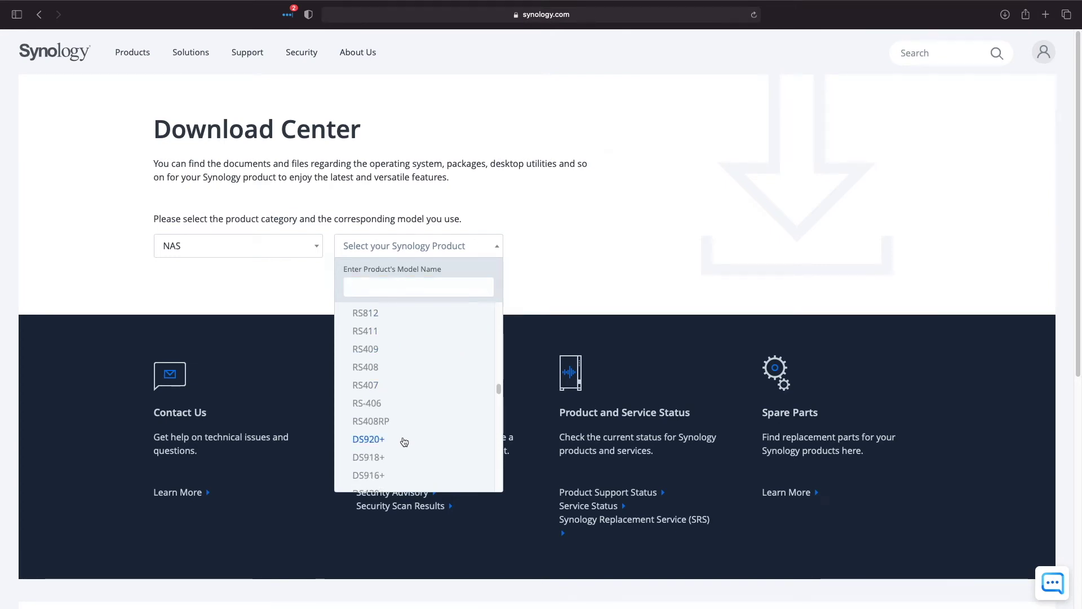
left_click(404, 439)
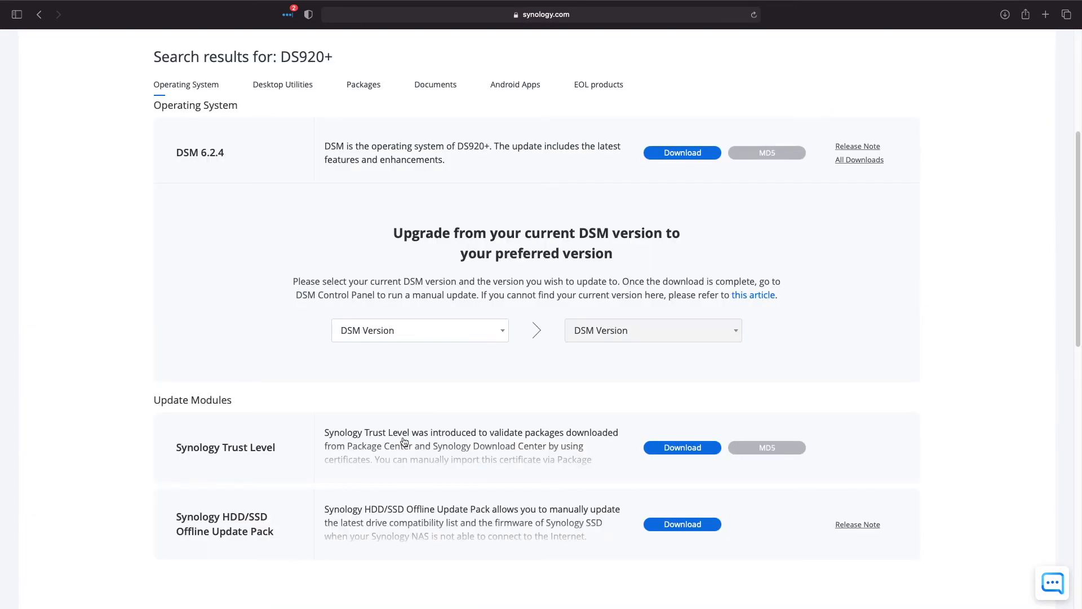
left_click(286, 89)
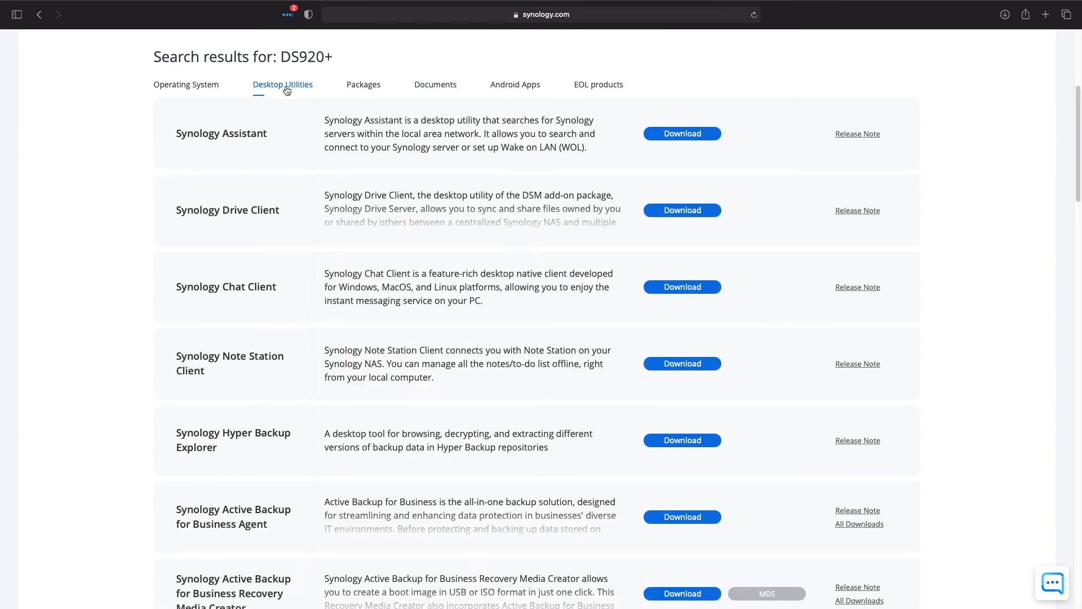
left_click(666, 134)
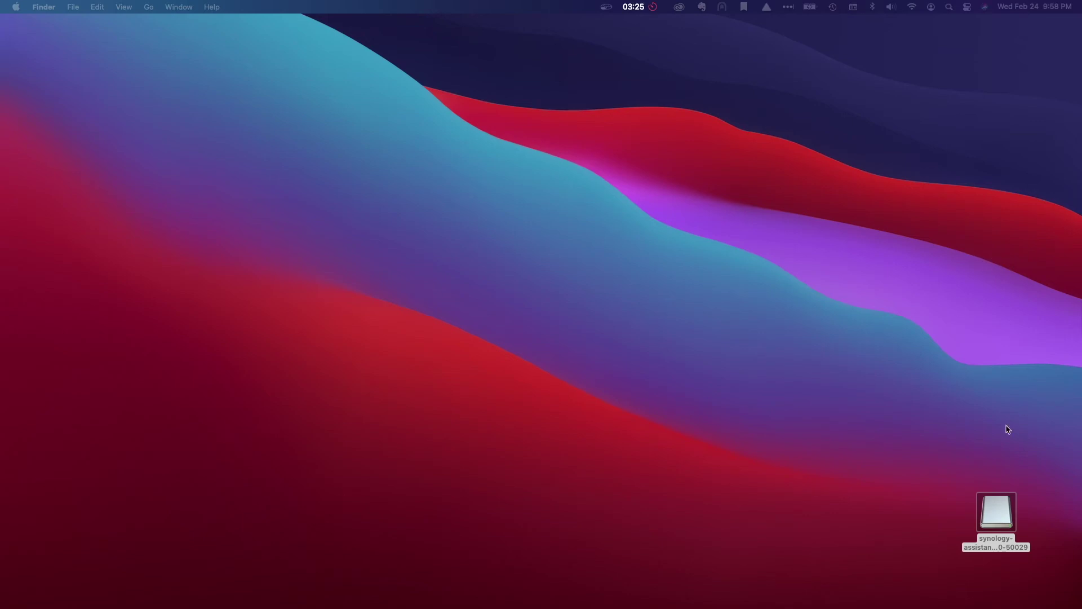
Launch Synology Assistant from its disk image and accept its license agreement
double_click(1003, 511)
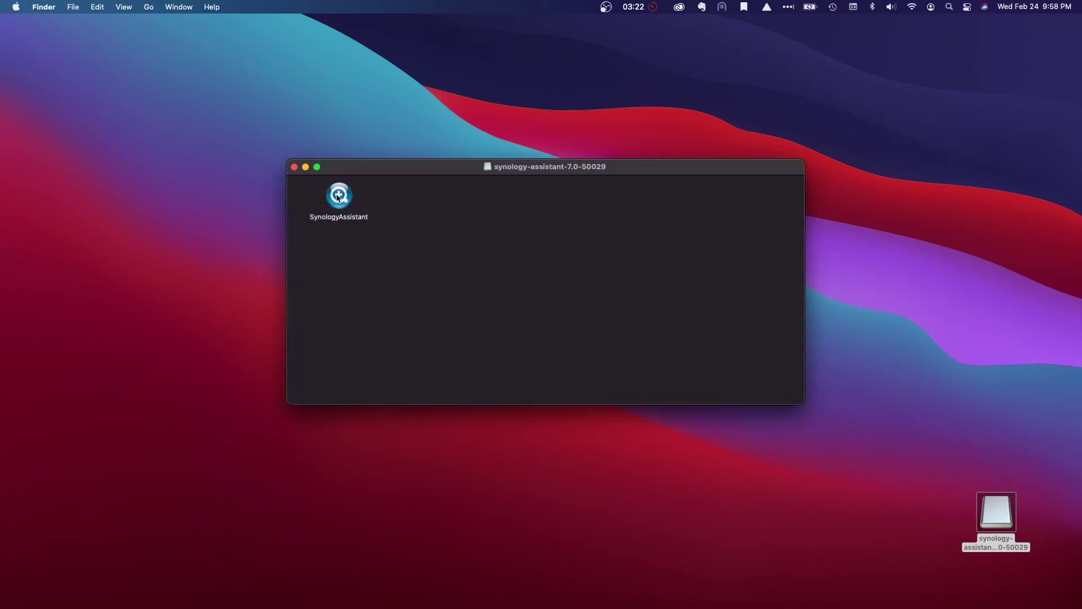
double_click(338, 198)
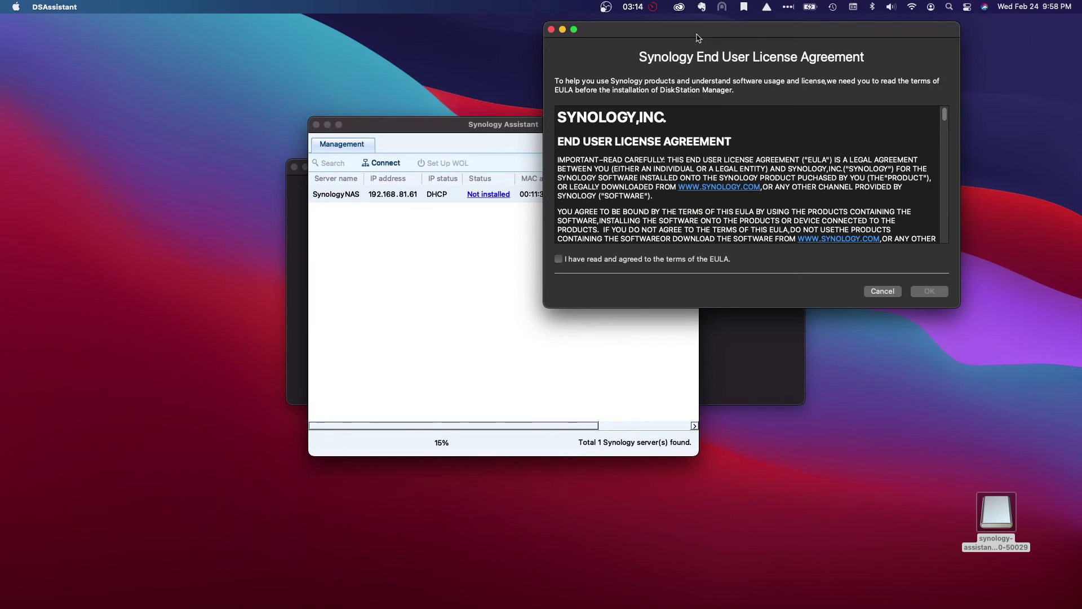
left_click_drag(698, 37, 671, 158)
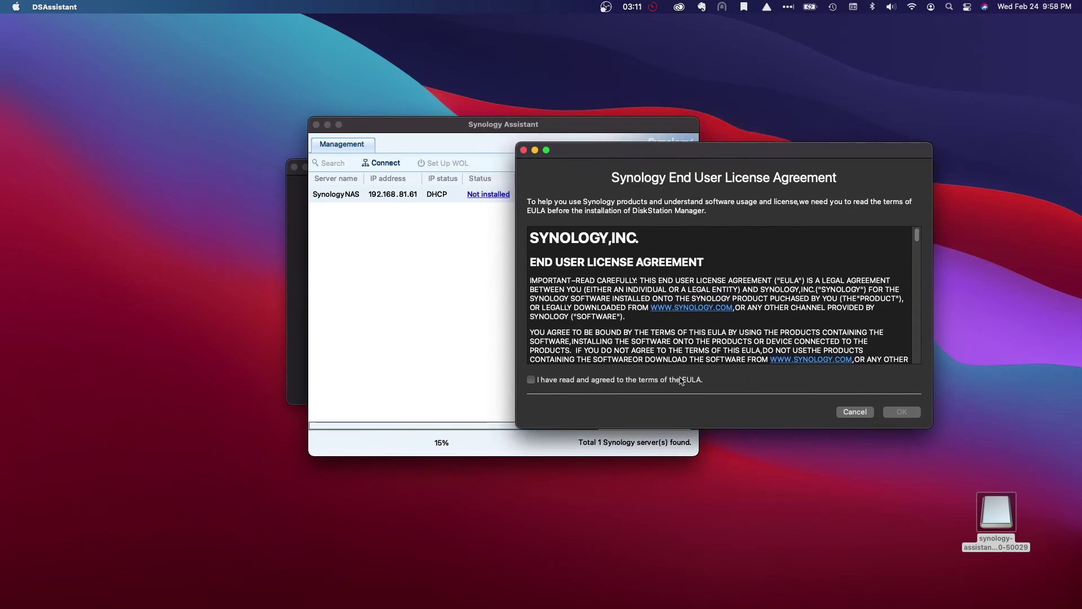
left_click(635, 384)
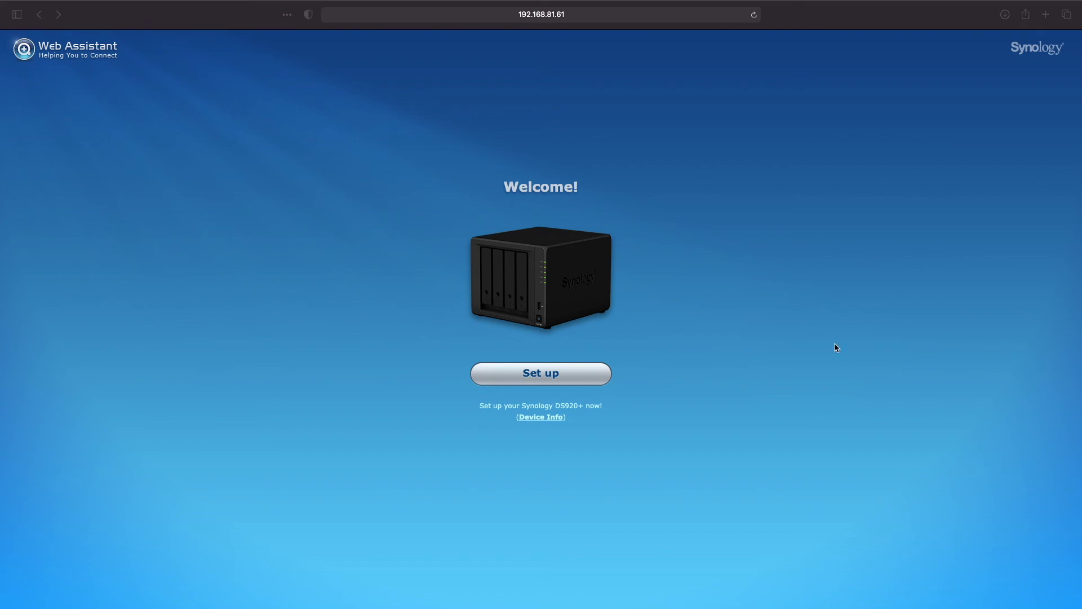
Start the DS920+ setup so the DiskStation Manager installation begins
left_click(562, 377)
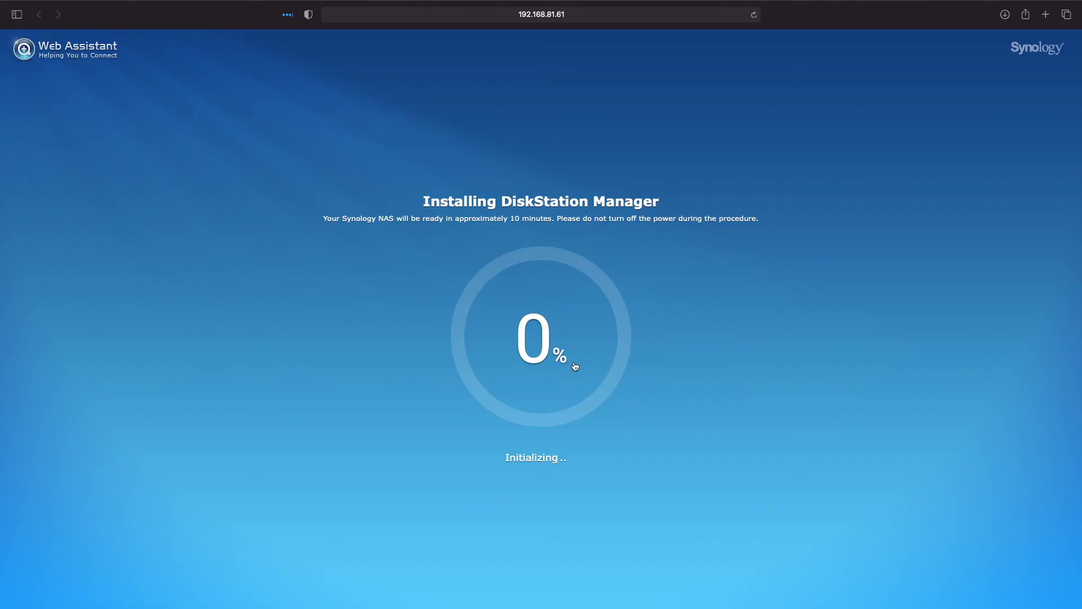